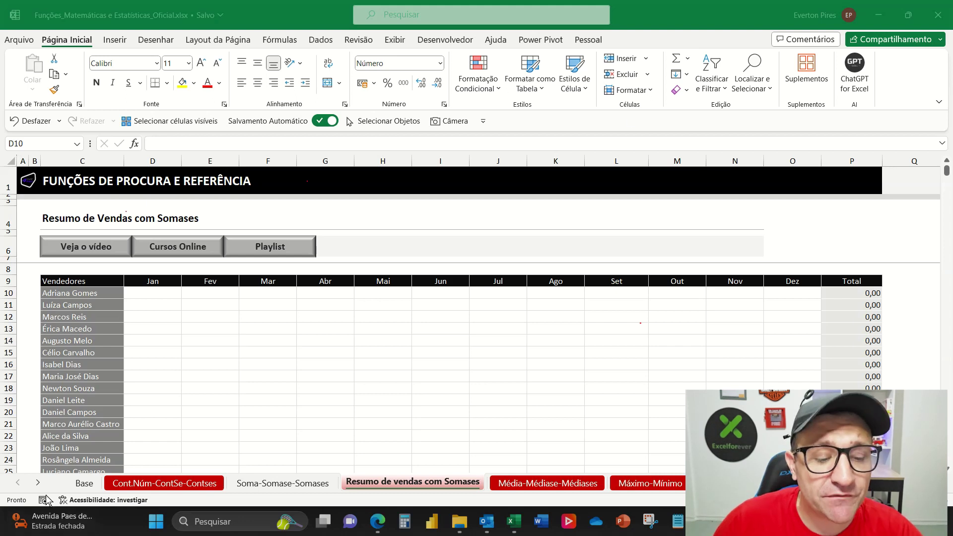
Step: Switch to the Base sheet, browse its sales records, and return to the top of the data
{"action": "left_click", "coordinate": [84, 483]}
{"action": "scroll", "coordinate": [98, 305], "scroll_direction": "up", "scroll_amount": 2}
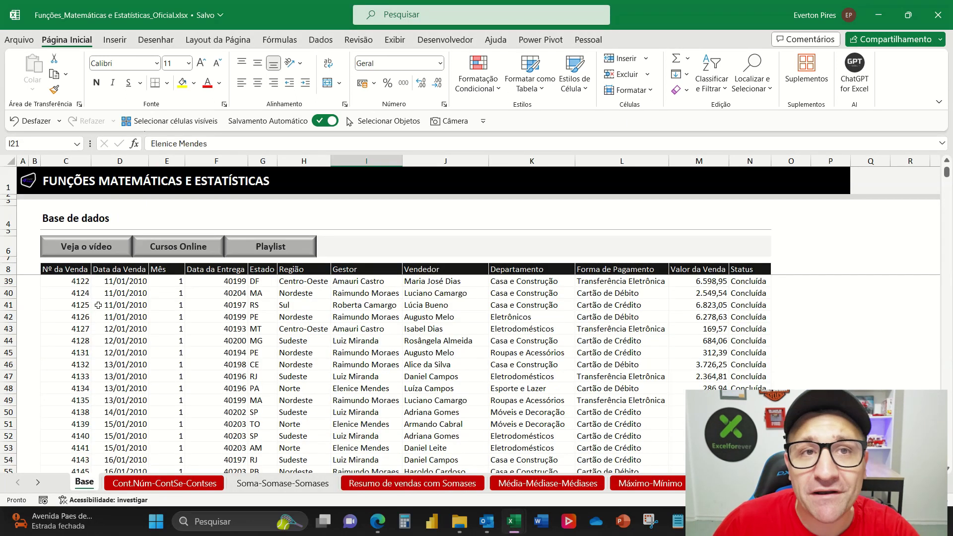
{"action": "scroll", "coordinate": [103, 311], "scroll_direction": "down", "scroll_amount": 4}
{"action": "scroll", "coordinate": [103, 311], "scroll_direction": "down", "scroll_amount": 3}
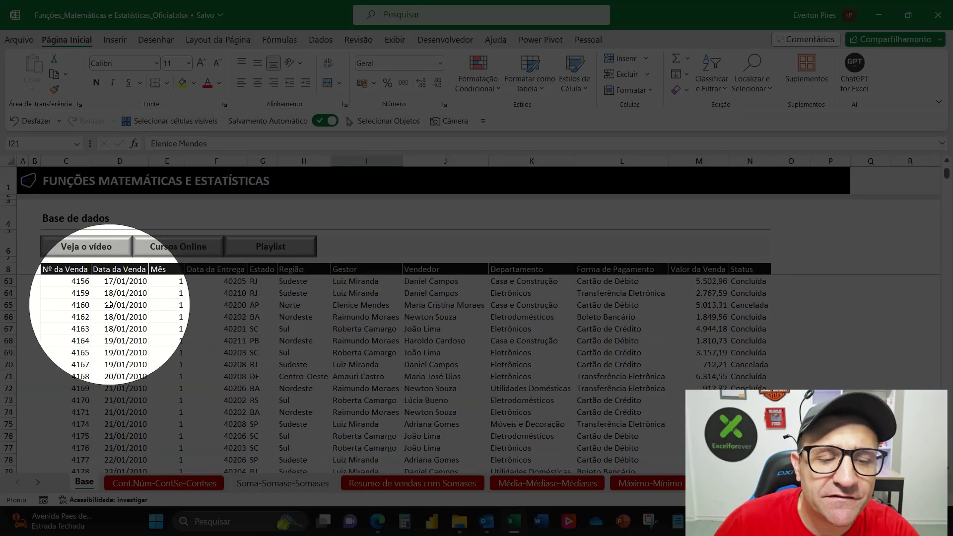
{"action": "scroll", "coordinate": [104, 313], "scroll_direction": "down", "scroll_amount": 6}
{"action": "scroll", "coordinate": [104, 313], "scroll_direction": "down", "scroll_amount": 5}
{"action": "scroll", "coordinate": [102, 318], "scroll_direction": "up", "scroll_amount": 2}
{"action": "scroll", "coordinate": [100, 323], "scroll_direction": "up", "scroll_amount": 3}
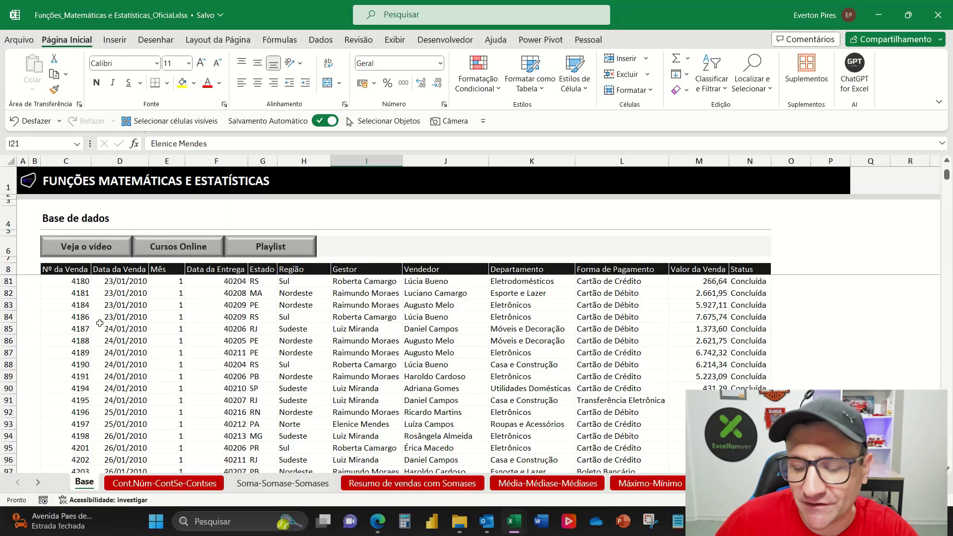
{"action": "key", "text": "ctrl+Home"}
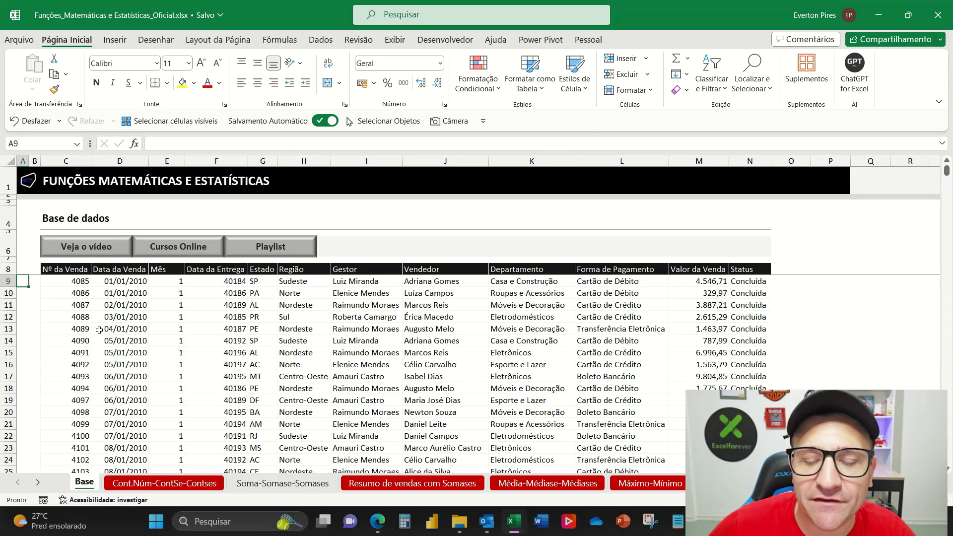
{"action": "left_click", "coordinate": [381, 482]}
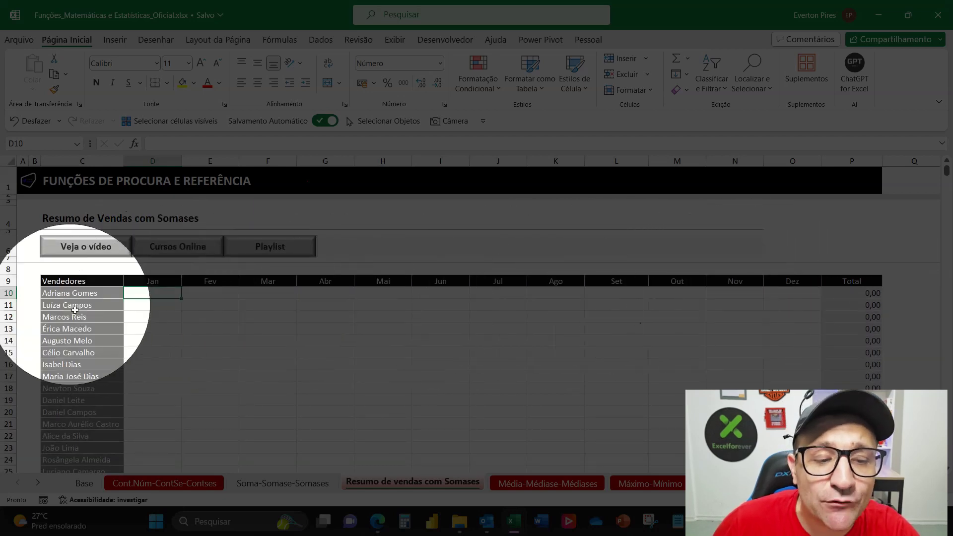
{"action": "scroll", "coordinate": [74, 322], "scroll_direction": "down", "scroll_amount": 1}
{"action": "scroll", "coordinate": [71, 344], "scroll_direction": "down", "scroll_amount": 1}
{"action": "scroll", "coordinate": [71, 344], "scroll_direction": "down", "scroll_amount": 3}
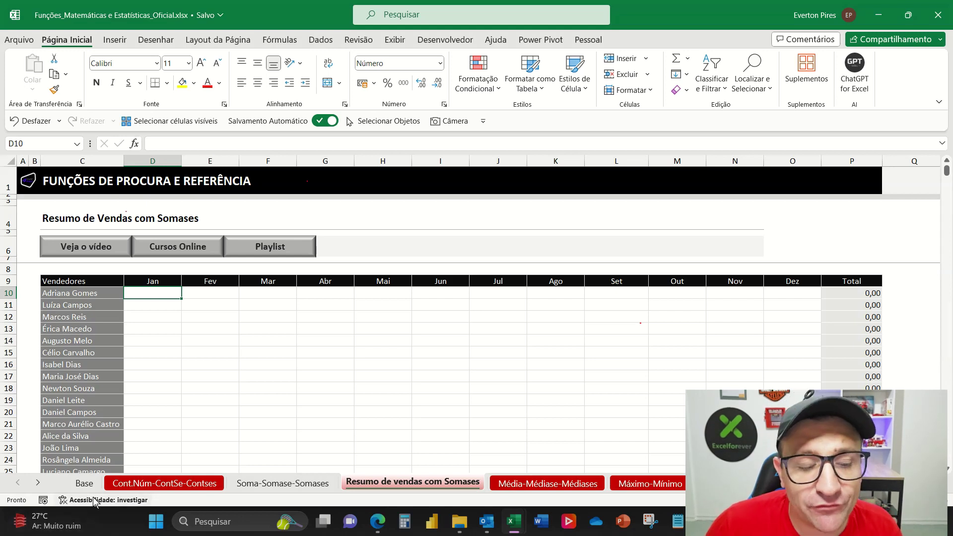
{"action": "left_click", "coordinate": [84, 484]}
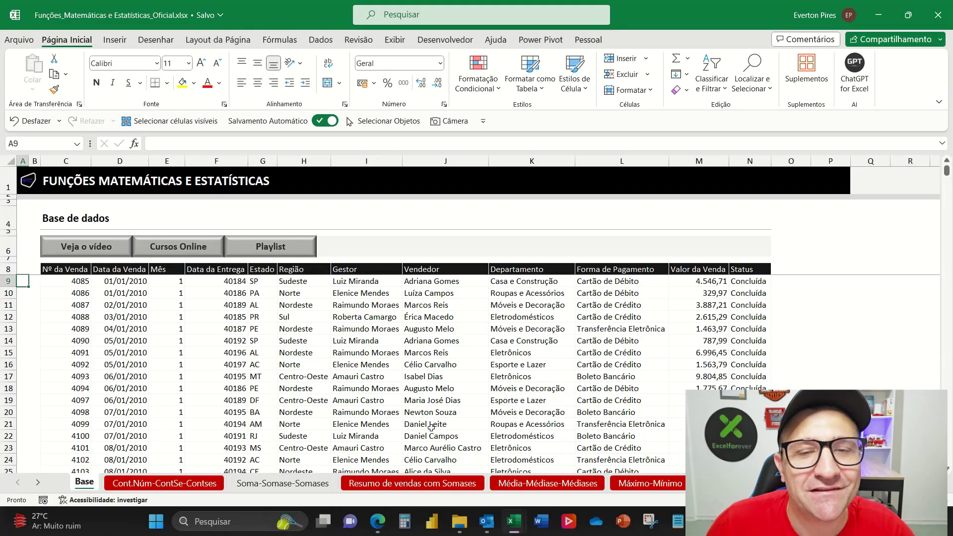
{"action": "left_click", "coordinate": [368, 484]}
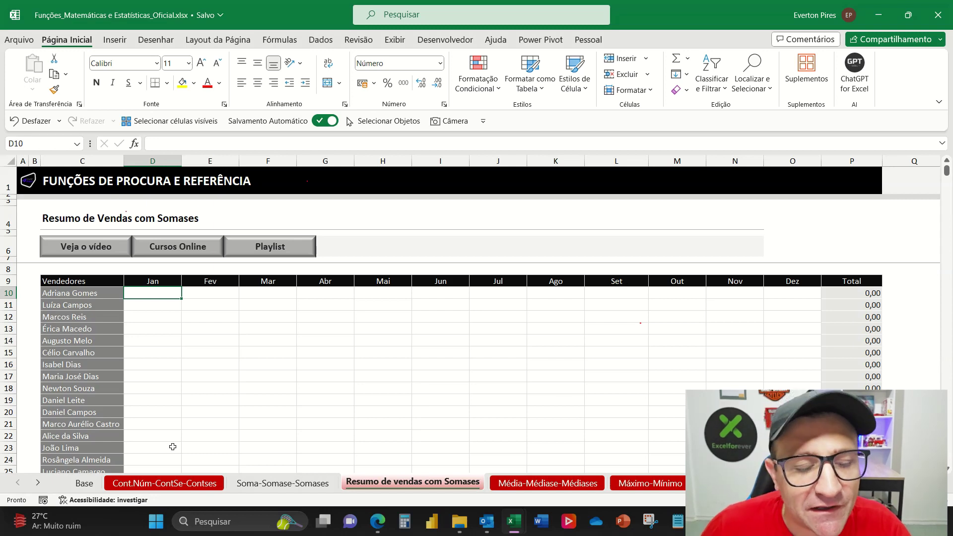
{"action": "left_click", "coordinate": [82, 483]}
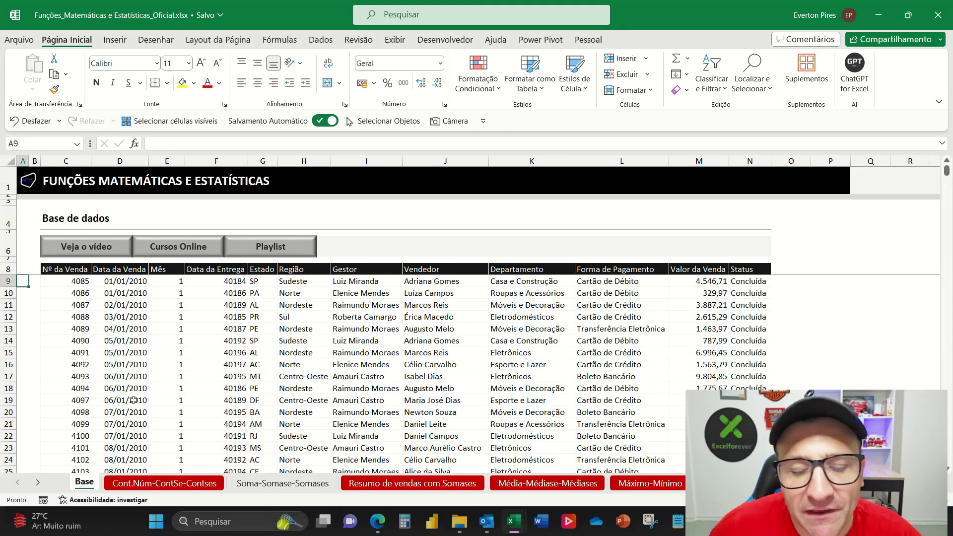
Step: On the summary sheet, enter 1 in D8 and 2 in E8
{"action": "left_click", "coordinate": [382, 485]}
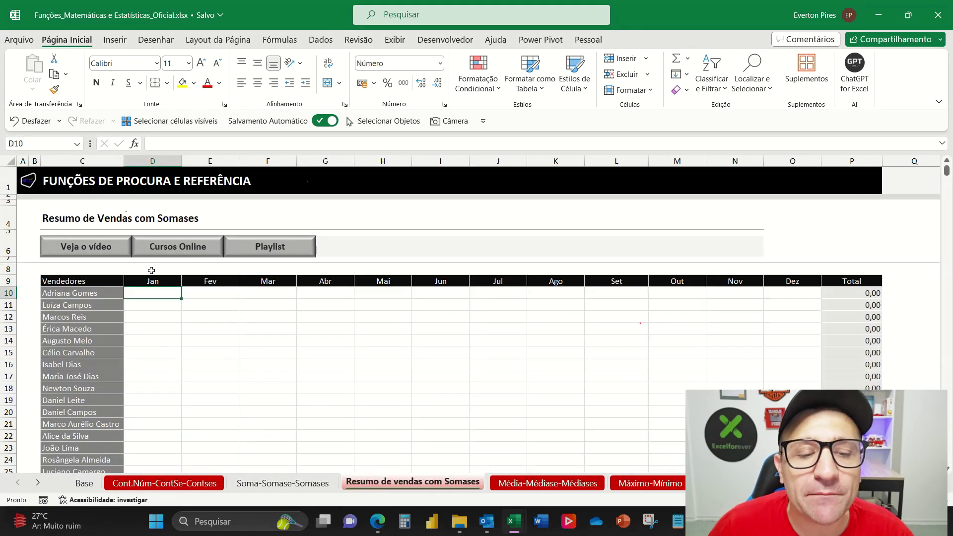
{"action": "left_click", "coordinate": [151, 270]}
{"action": "type", "text": "1"}
{"action": "left_click", "coordinate": [221, 271]}
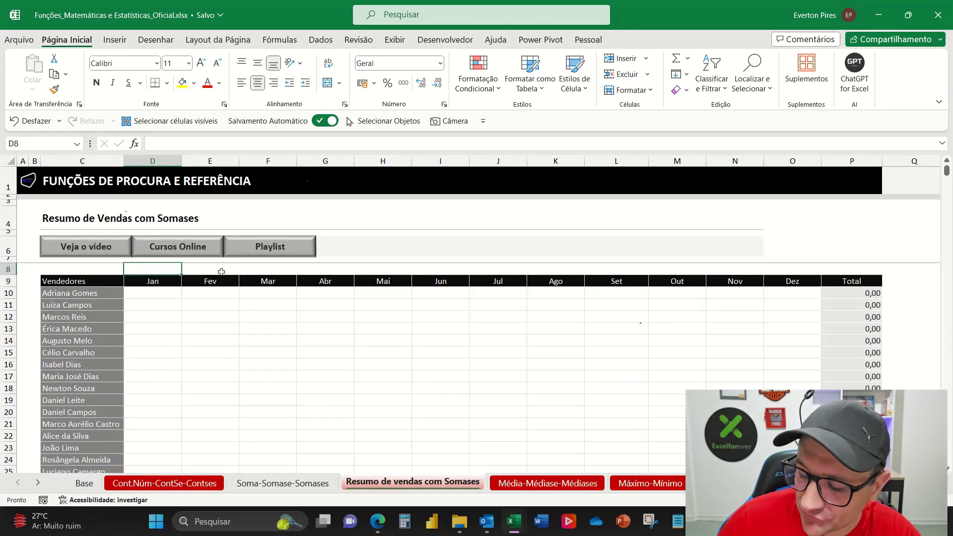
{"action": "type", "text": "2"}
Step: Extend the 1, 2 series across row 8 to O8, then move to D10
{"action": "left_click_drag", "start_coordinate": [151, 270], "coordinate": [219, 270]}
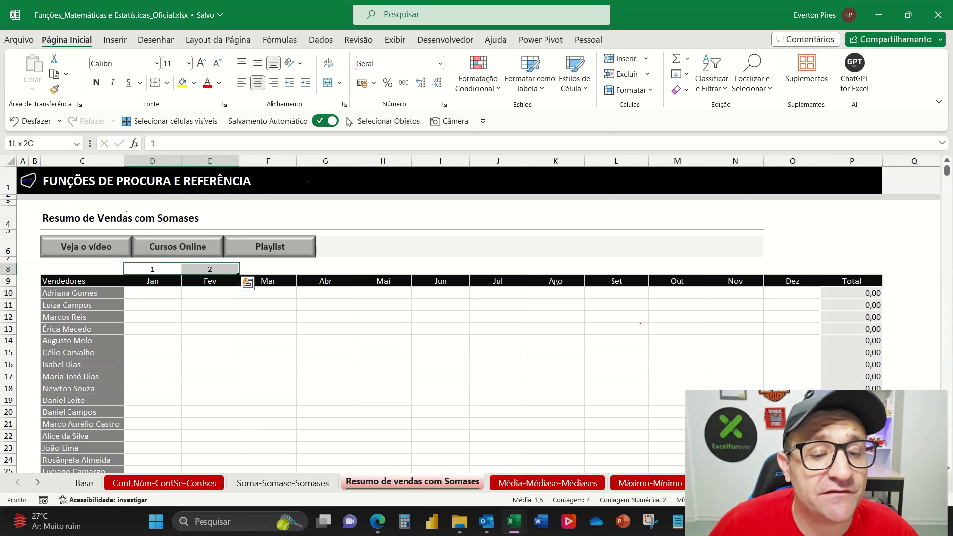
{"action": "left_click_drag", "start_coordinate": [239, 275], "coordinate": [797, 270]}
{"action": "key", "text": "Down"}
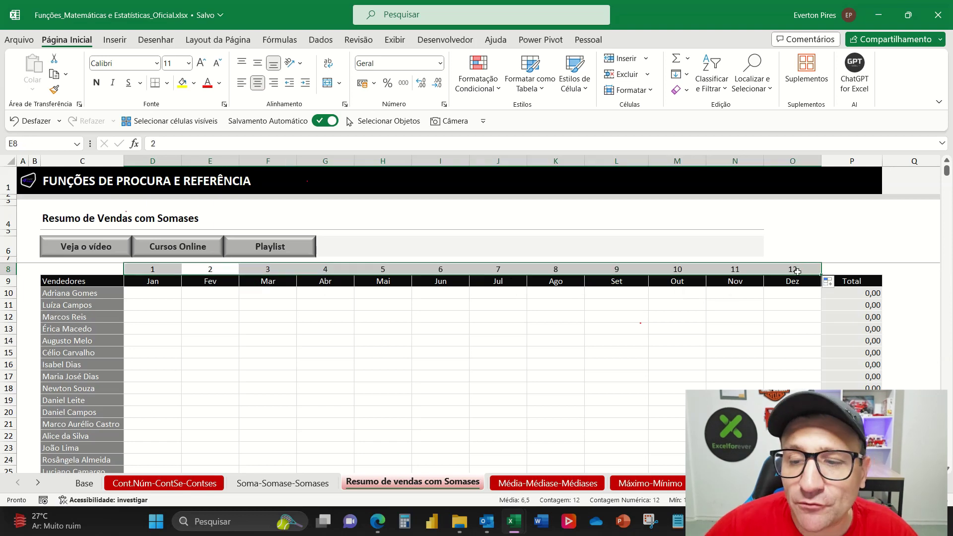
{"action": "key", "text": "Down"}
{"action": "key", "text": "Down"}
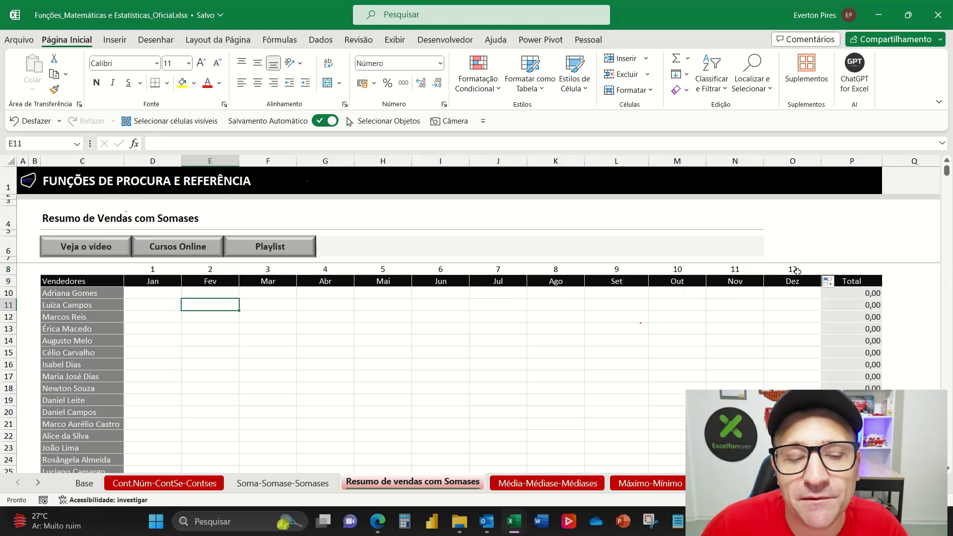
{"action": "key", "text": "Up"}
{"action": "key", "text": "Left"}
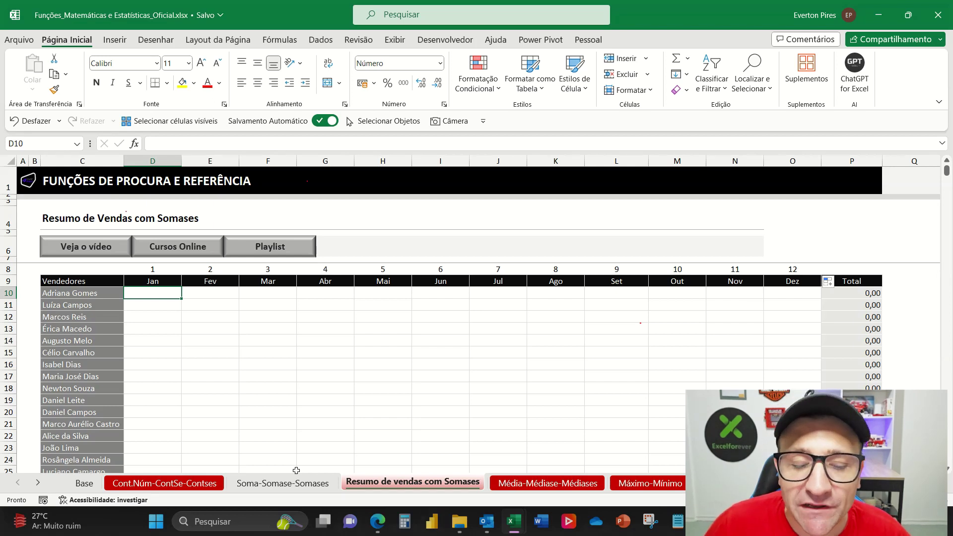
Step: After reviewing the Base sheet, type =somases( in D10 and go to Base for its arguments
{"action": "left_click", "coordinate": [84, 482]}
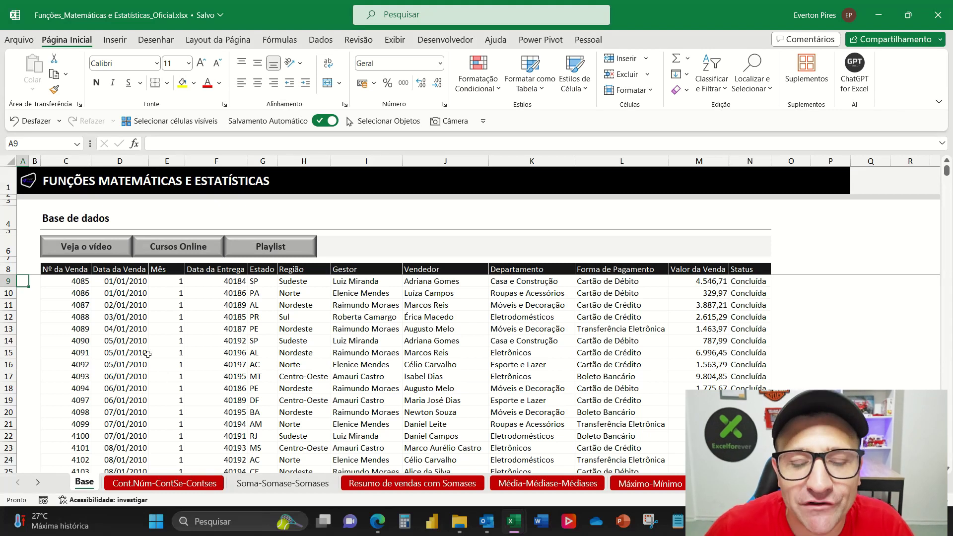
{"action": "left_click", "coordinate": [383, 482]}
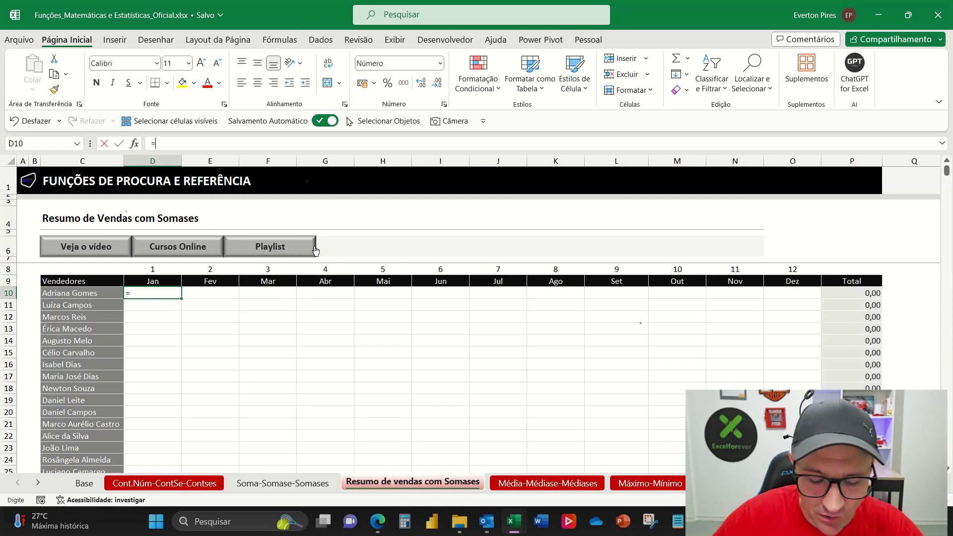
{"action": "type", "text": "=somases"}
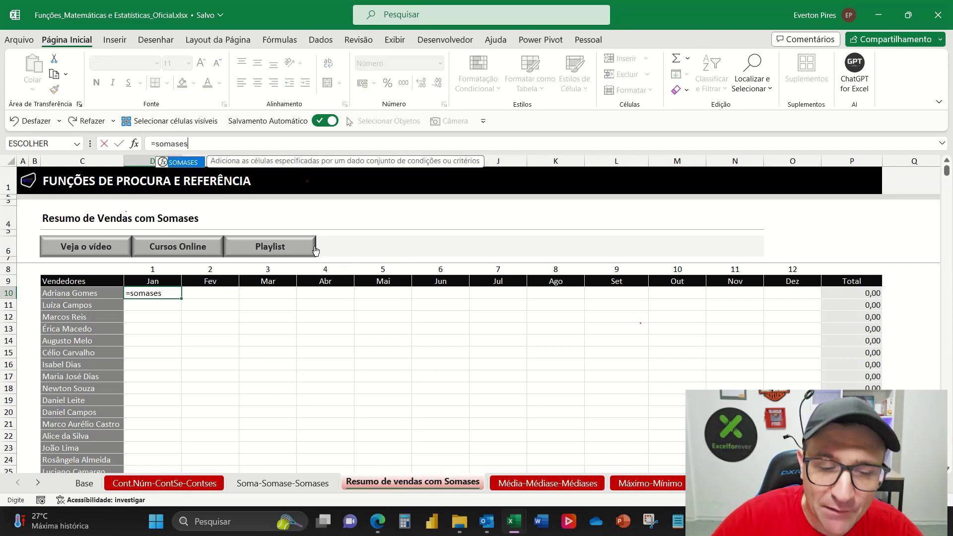
{"action": "type", "text": "("}
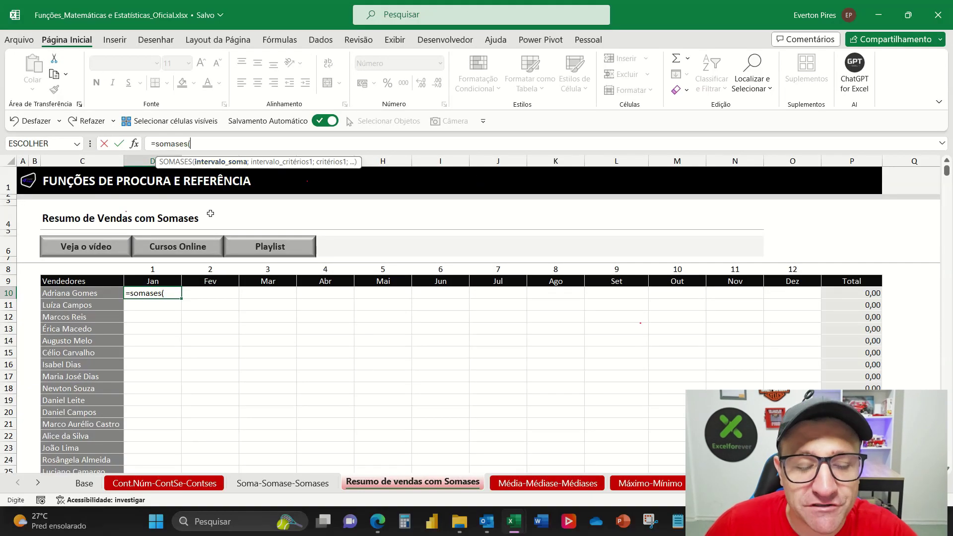
{"action": "left_click", "coordinate": [84, 483]}
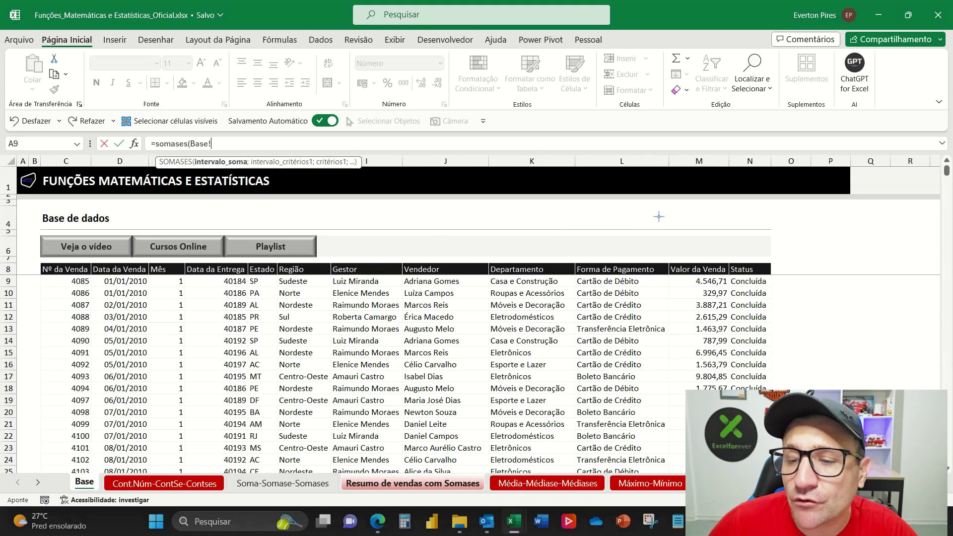
Step: Set Base!M:M, the Valor da Venda column, as the sum range, followed by a semicolon
{"action": "mouse_move", "coordinate": [659, 216]}
{"action": "left_mouse_down"}
{"action": "mouse_move", "coordinate": [738, 393]}
{"action": "mouse_move", "coordinate": [733, 462]}
{"action": "left_mouse_up"}
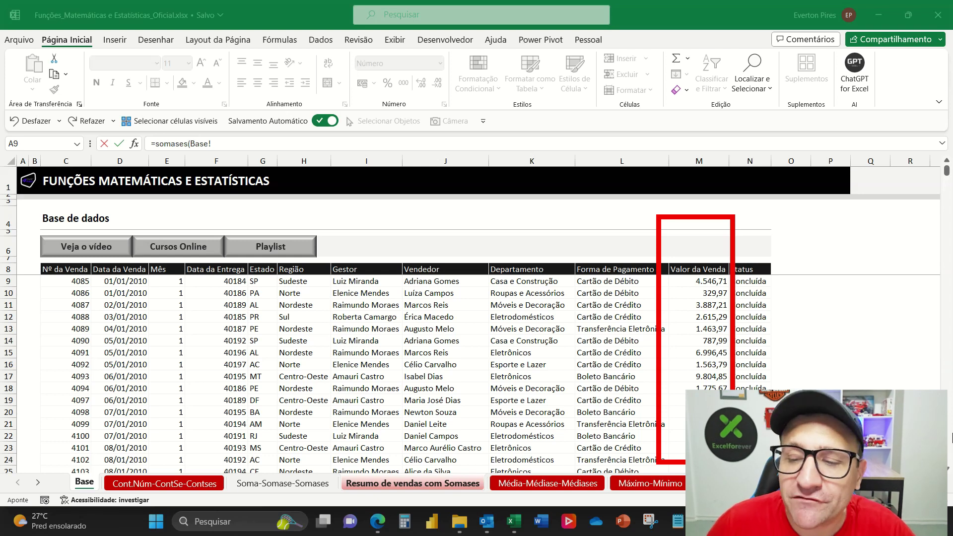
{"action": "key", "text": "Escape"}
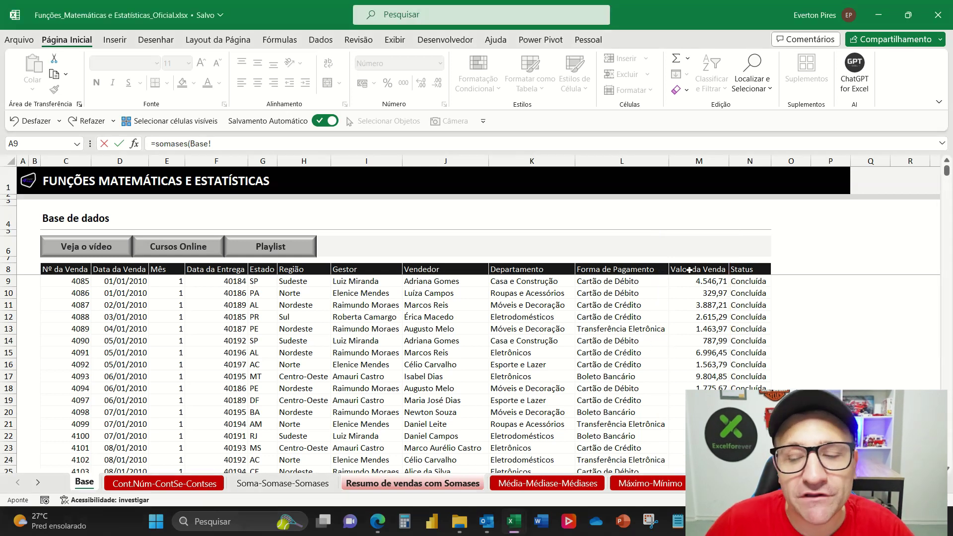
{"action": "left_click_drag", "start_coordinate": [690, 269], "coordinate": [695, 425]}
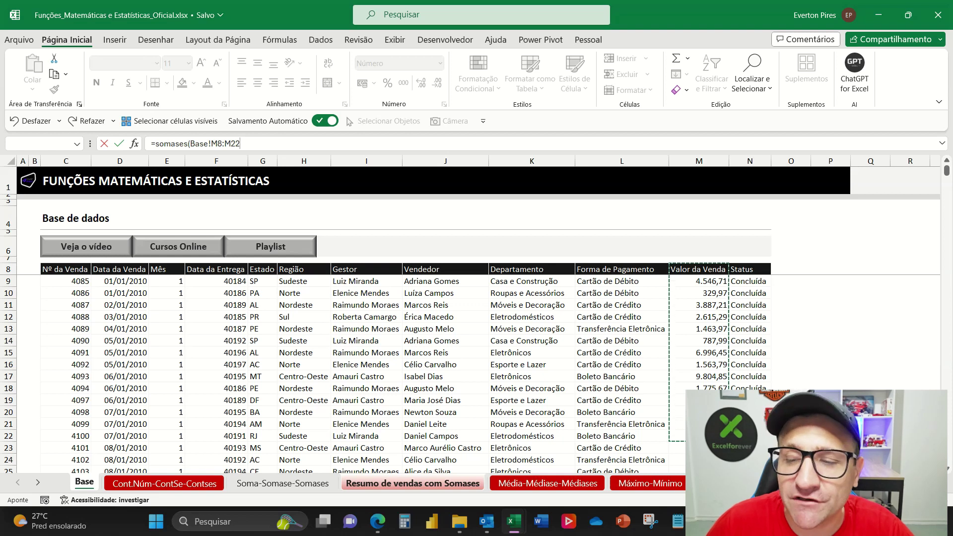
{"action": "left_click", "coordinate": [693, 162]}
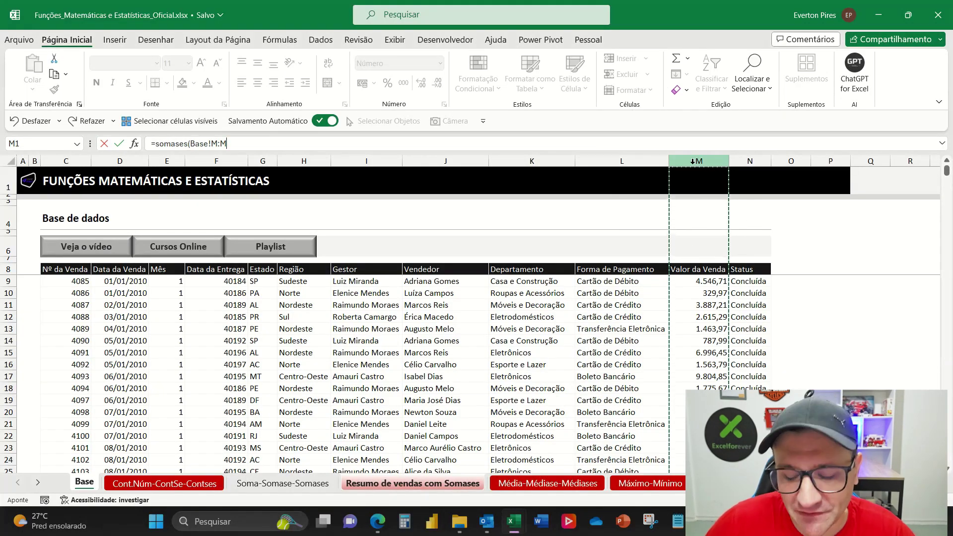
{"action": "type", "text": ";"}
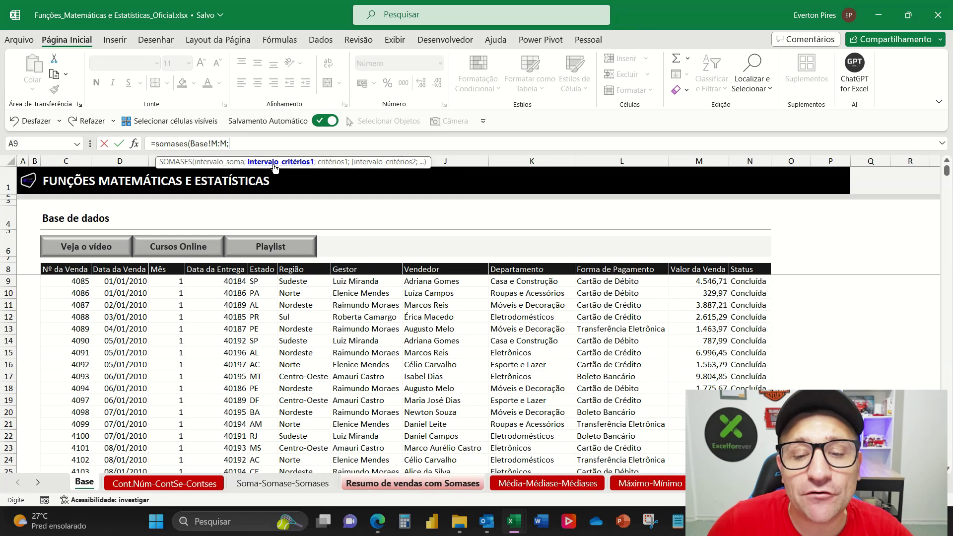
Step: Add Base!J:J (Vendedor) as criteria range with vendor cell C10 as its criterion
{"action": "left_click", "coordinate": [443, 161]}
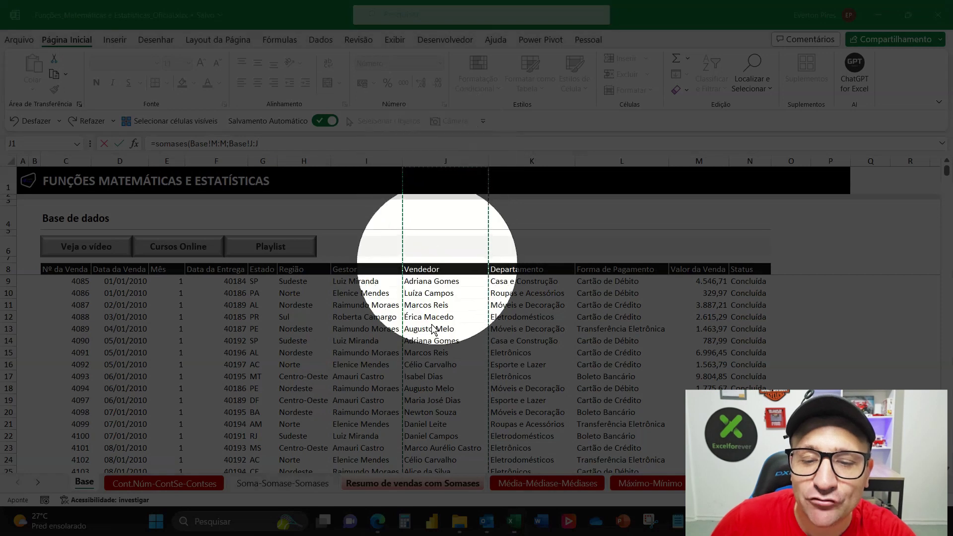
{"action": "type", "text": ";"}
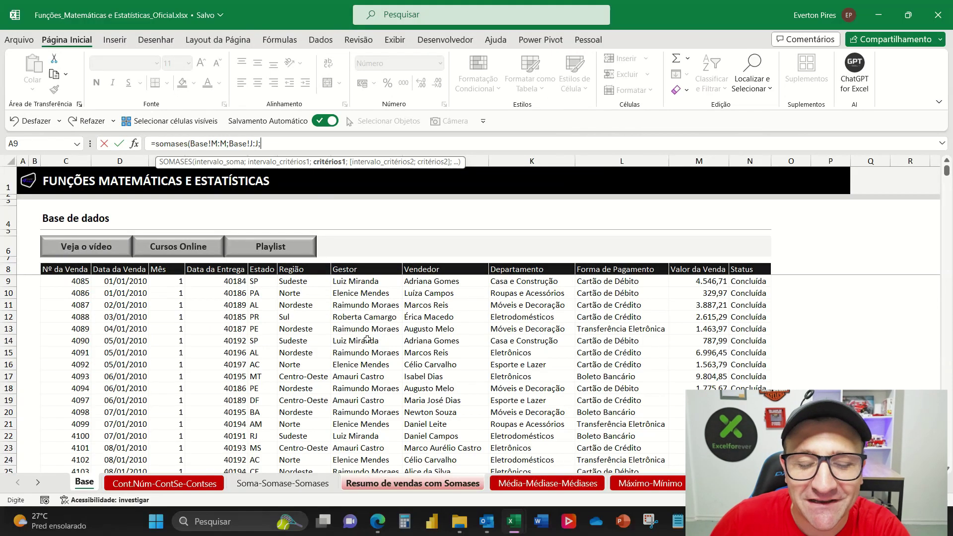
{"action": "left_click", "coordinate": [434, 481]}
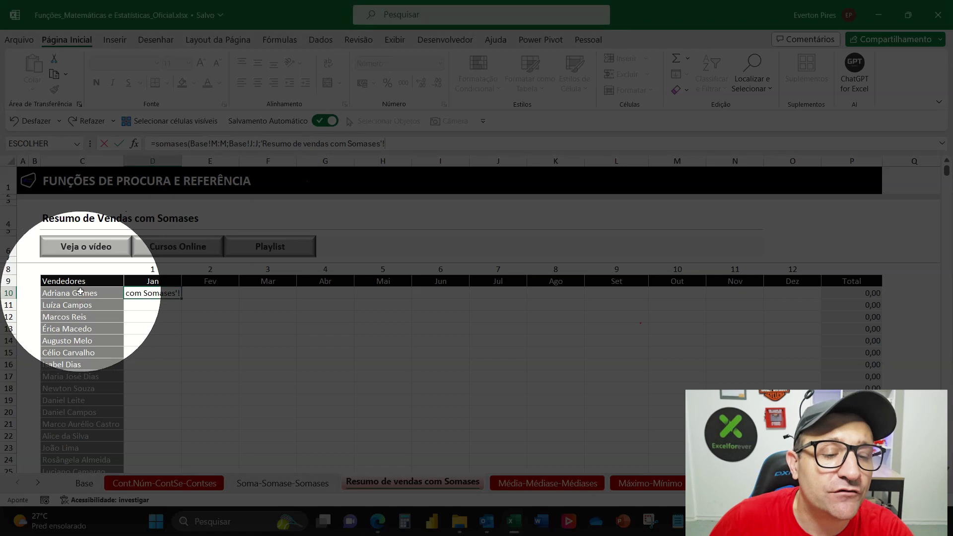
{"action": "left_click", "coordinate": [80, 292]}
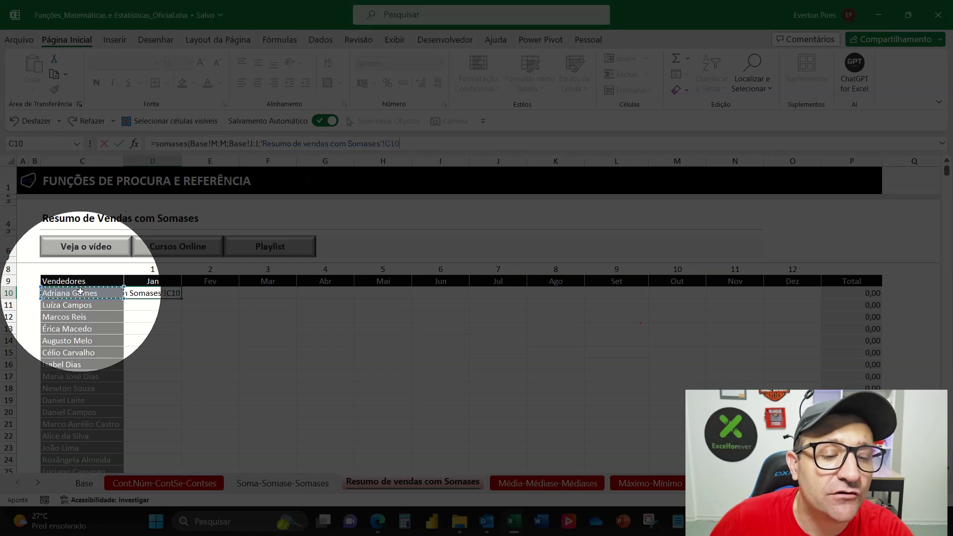
{"action": "type", "text": ";"}
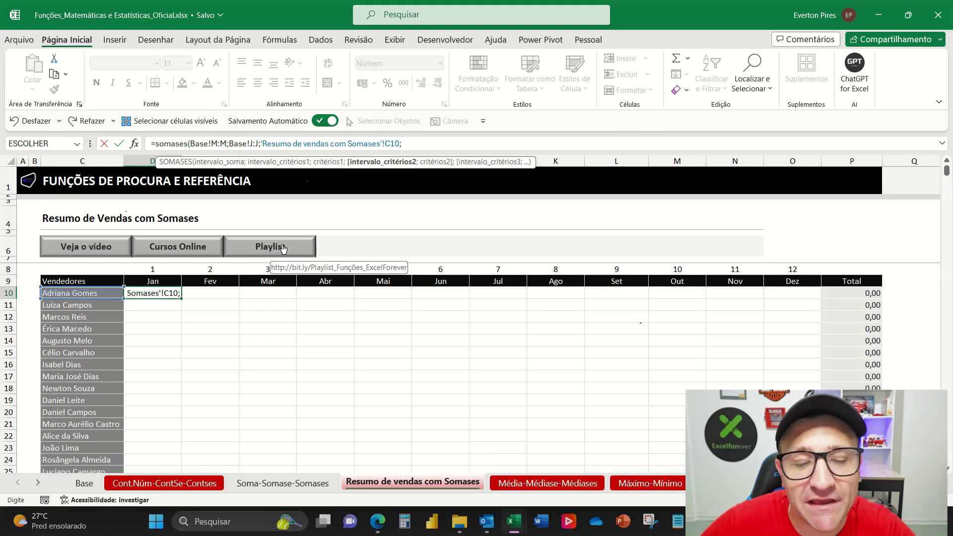
{"action": "left_click", "coordinate": [83, 483]}
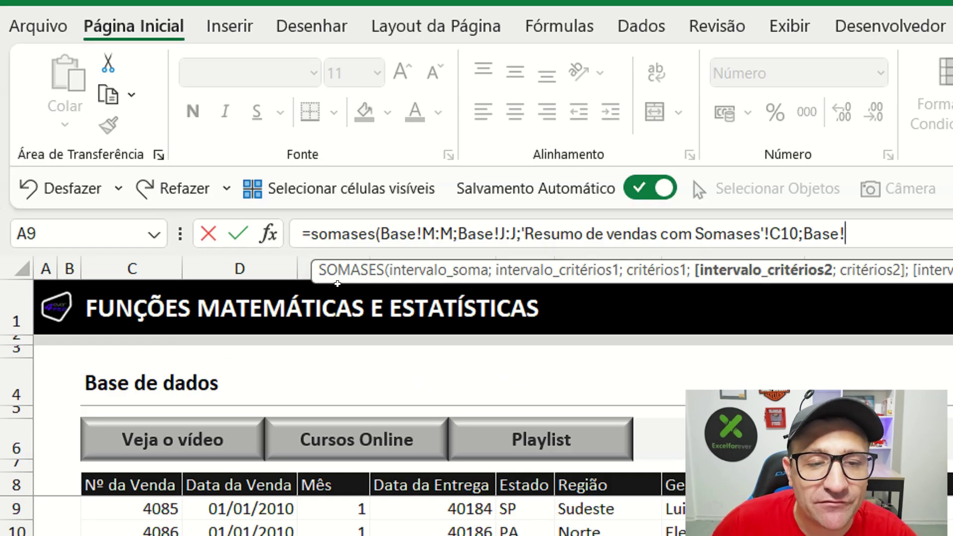
Step: Add Base!E:E, the Mês column, as the second criteria range and go back to the summary sheet
{"action": "mouse_move", "coordinate": [338, 283]}
{"action": "left_mouse_down"}
{"action": "mouse_move", "coordinate": [343, 317]}
{"action": "mouse_move", "coordinate": [338, 311]}
{"action": "left_mouse_up"}
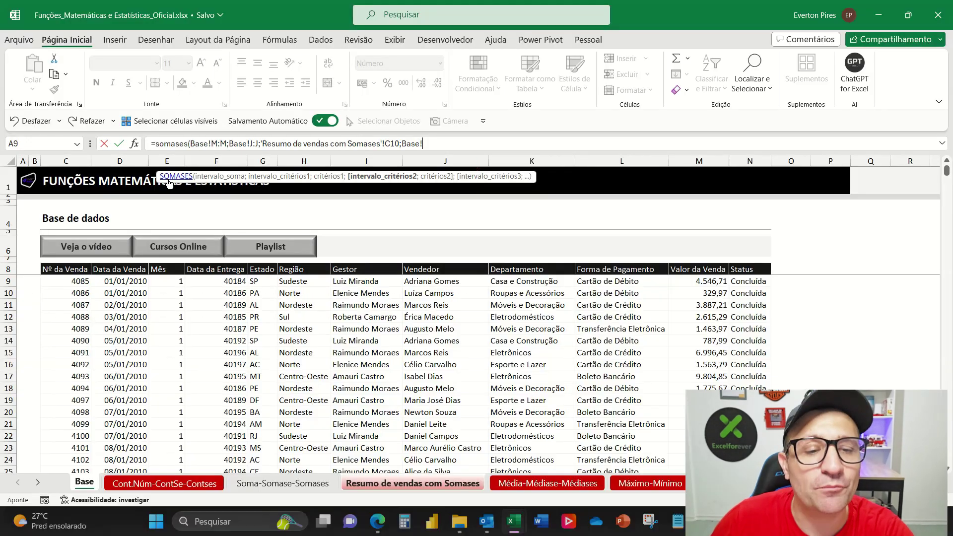
{"action": "left_click", "coordinate": [159, 161]}
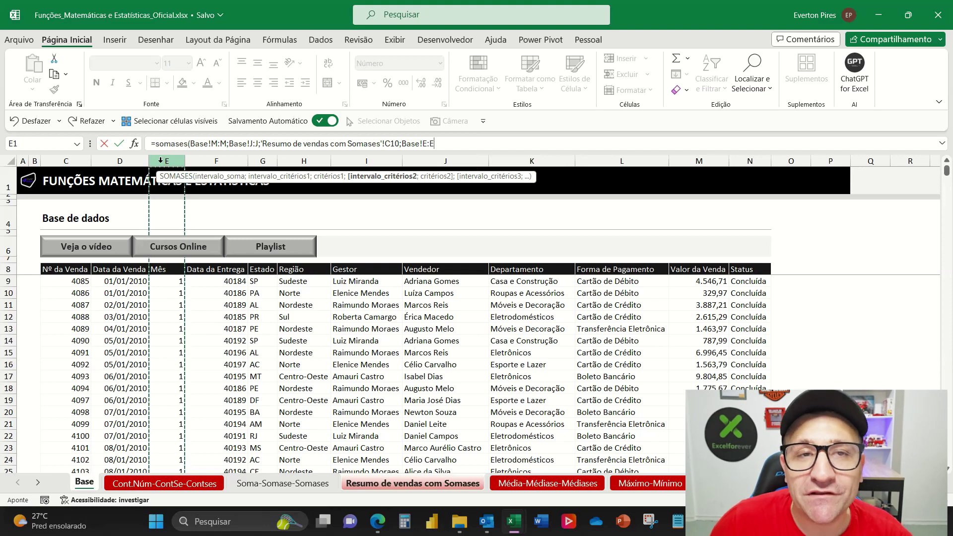
{"action": "type", "text": ";"}
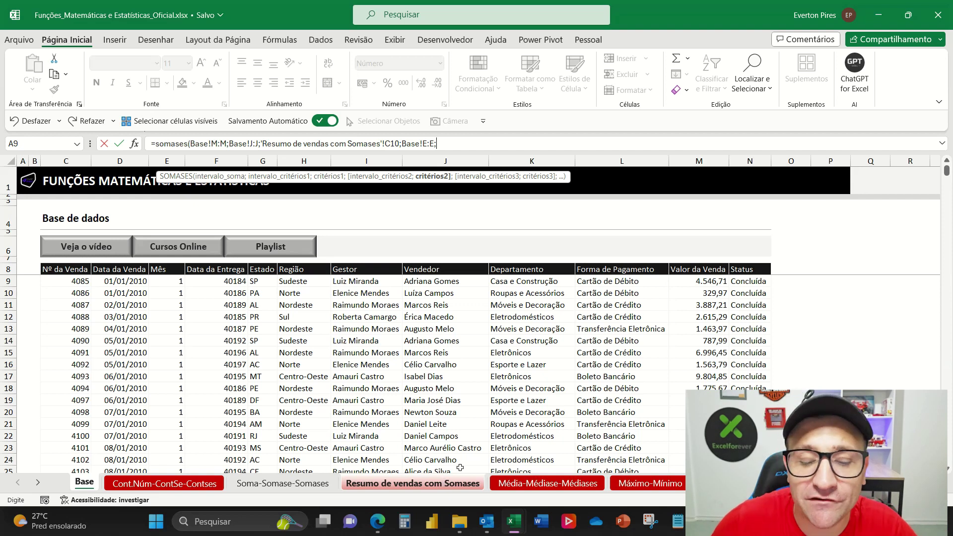
{"action": "left_click", "coordinate": [414, 484]}
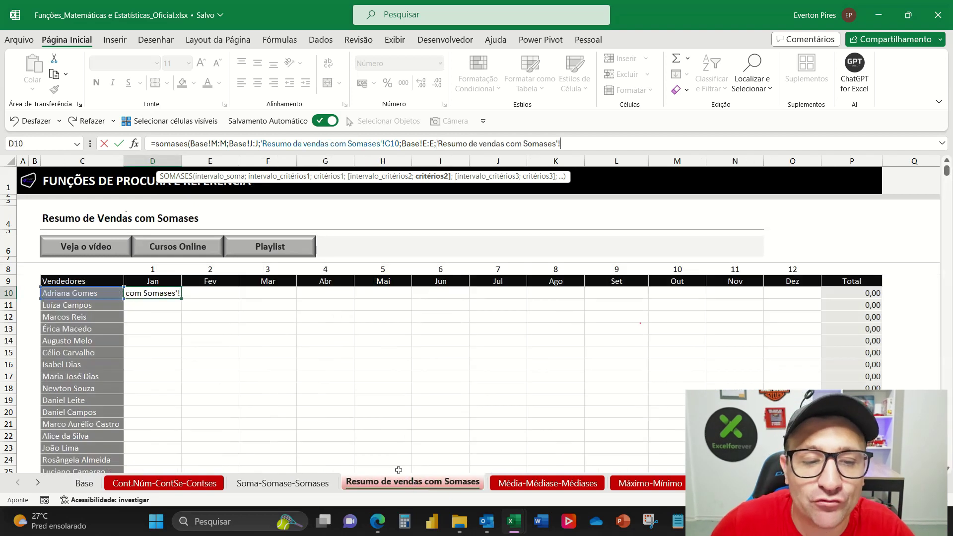
Step: Use month number D8 as the second criterion and confirm, giving 165.792,82 for Jan
{"action": "key", "text": "ctrl"}
{"action": "key", "text": "ctrl"}
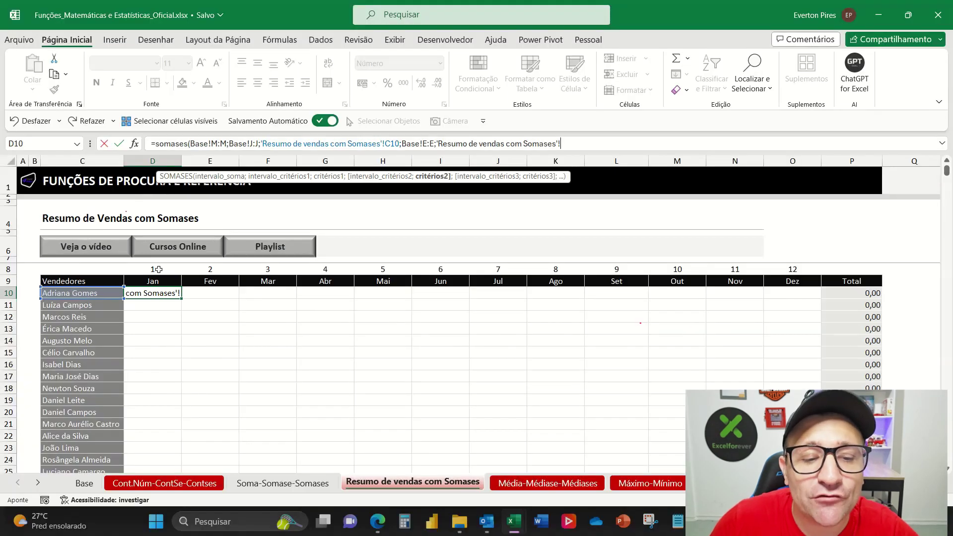
{"action": "left_click", "coordinate": [159, 269]}
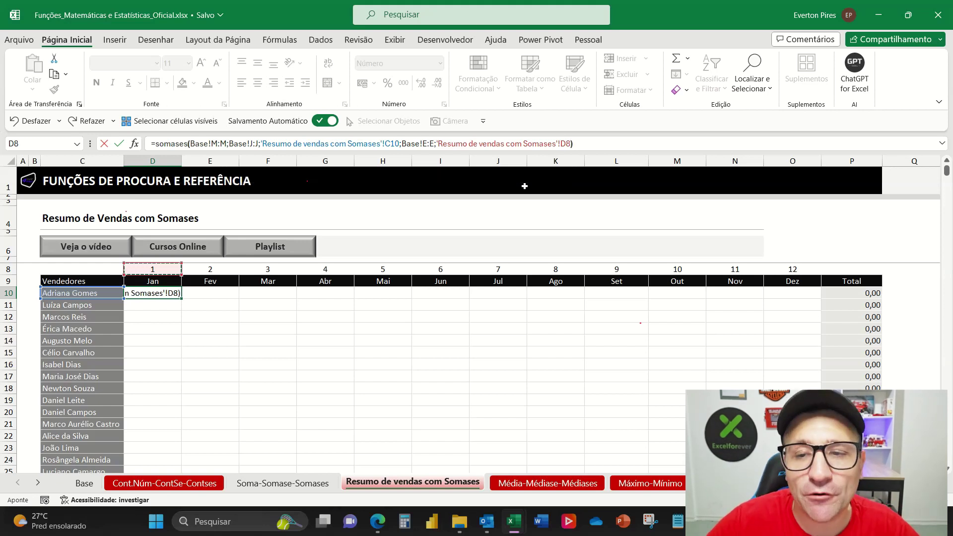
{"action": "key", "text": "Return"}
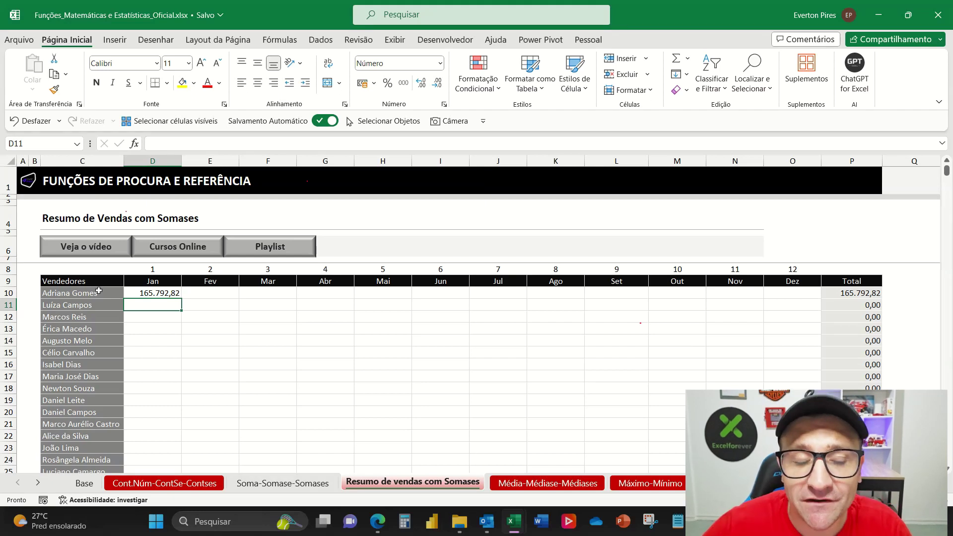
{"action": "key", "text": "Up"}
{"action": "key", "text": "ctrl+c"}
{"action": "key", "text": "shift+Right"}
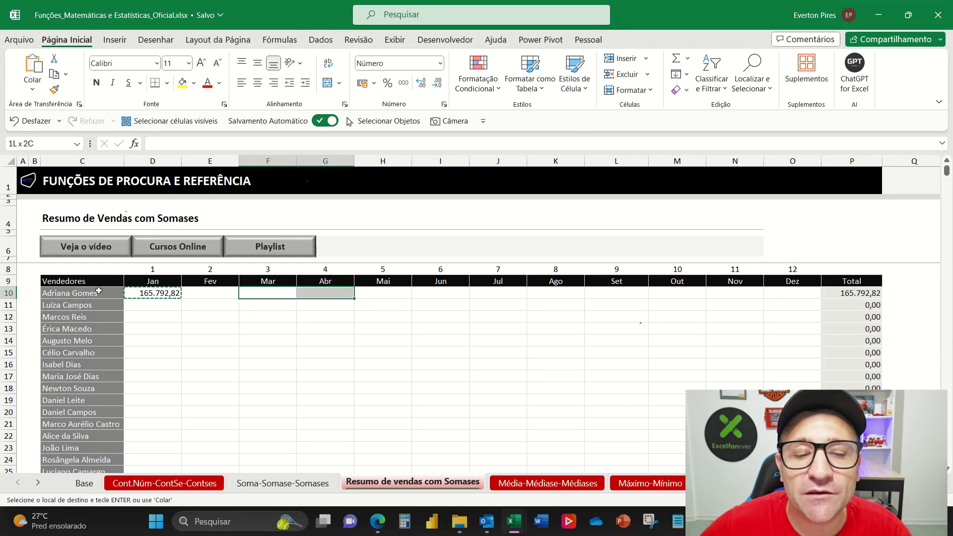
{"action": "key", "text": "Left"}
{"action": "key", "text": "shift+Right"}
{"action": "key", "text": "shift+Right"}
{"action": "key", "text": "shift+Right"}
{"action": "key", "text": "shift+Right"}
{"action": "key", "text": "shift+Right"}
{"action": "key", "text": "shift+Down"}
{"action": "key", "text": "shift+Down"}
{"action": "key", "text": "shift+Down"}
{"action": "key", "text": "shift+Down"}
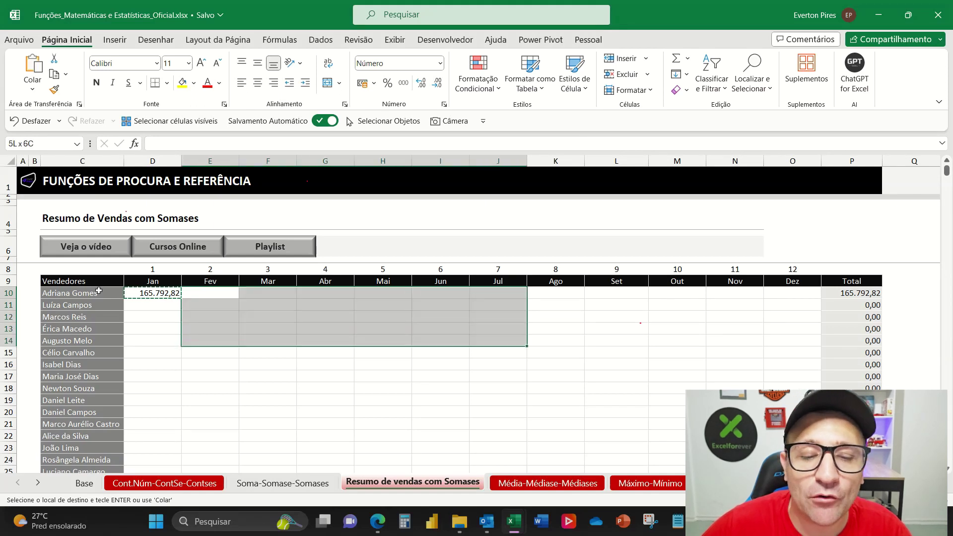
{"action": "key", "text": "Return"}
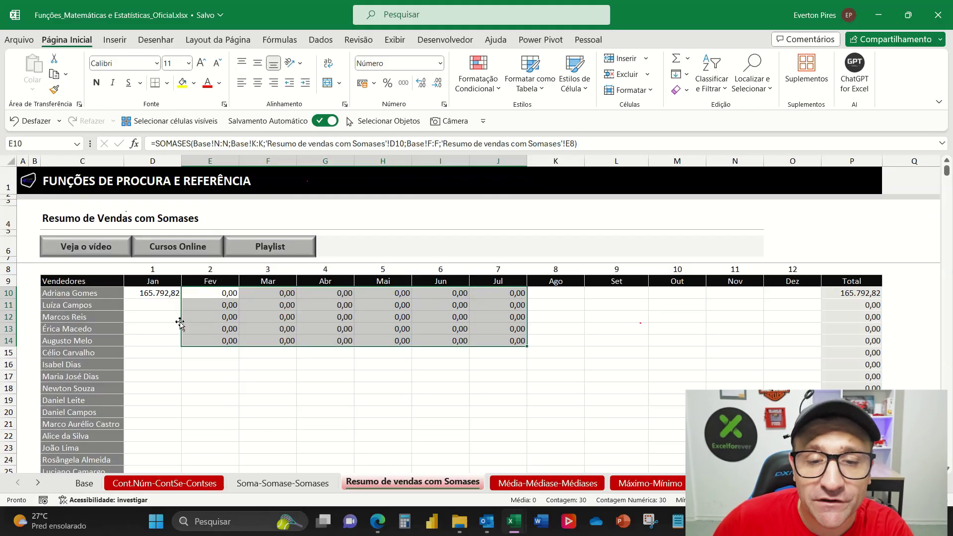
{"action": "key", "text": "ctrl+z"}
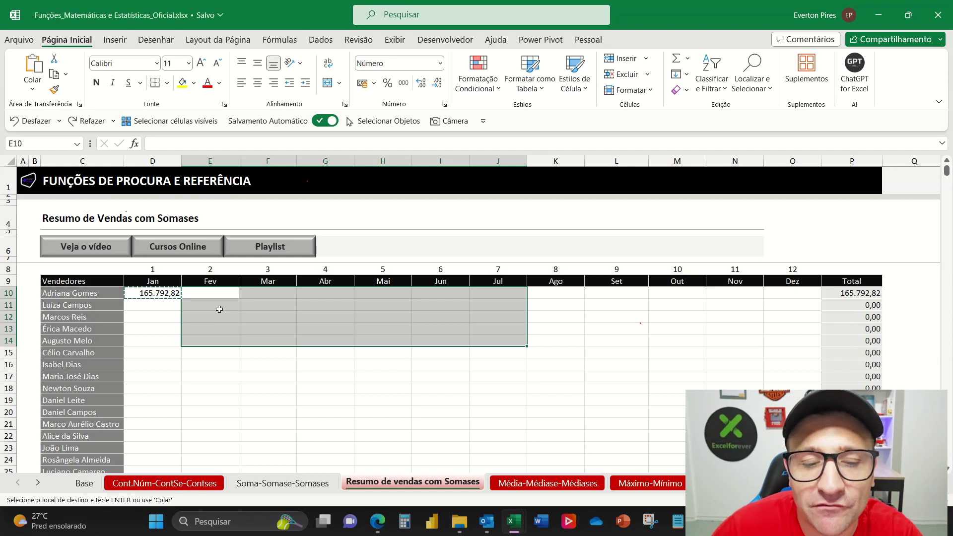
{"action": "key", "text": "Escape"}
{"action": "left_click", "coordinate": [155, 294]}
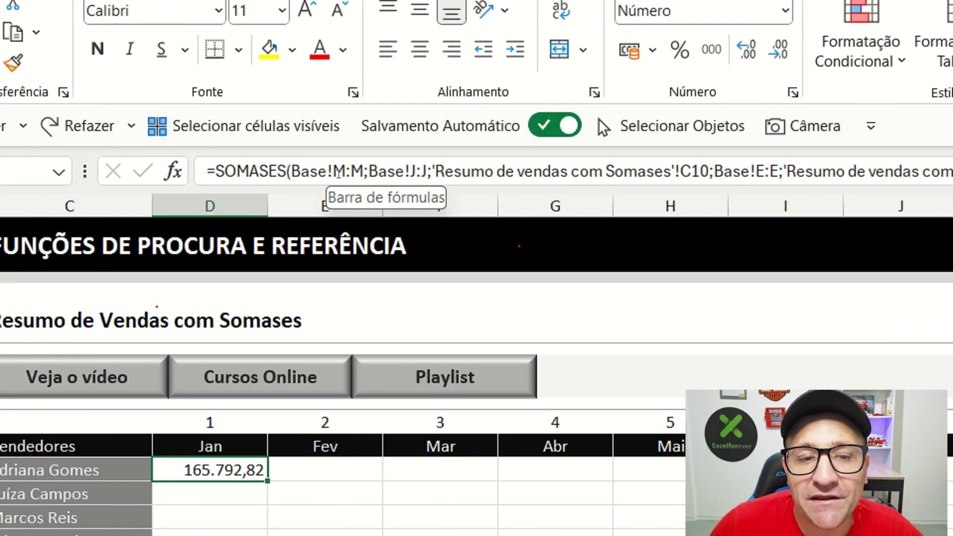
Step: Make the Base ranges absolute: $M:$M, $J:$J and $E:$E in the D10 formula
{"action": "left_click", "coordinate": [336, 175]}
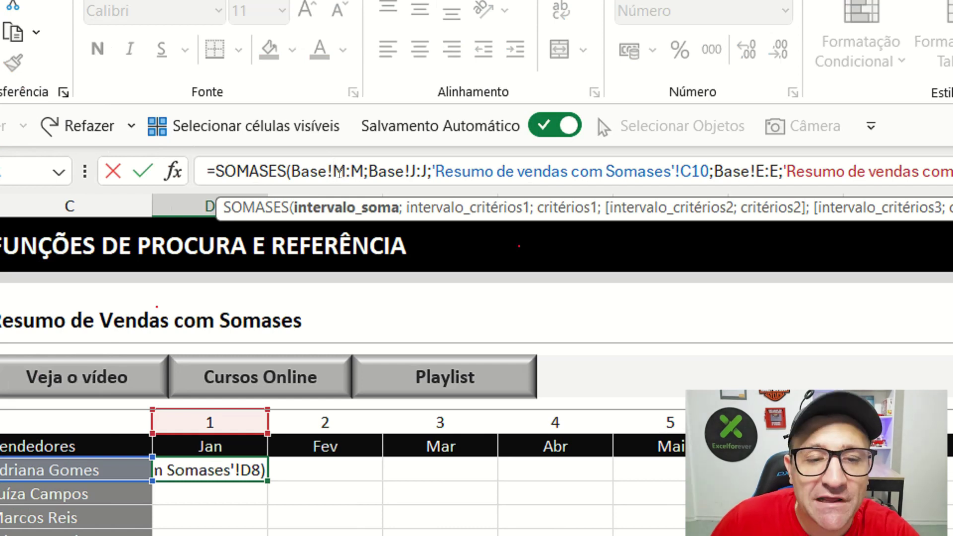
{"action": "key", "text": "F4"}
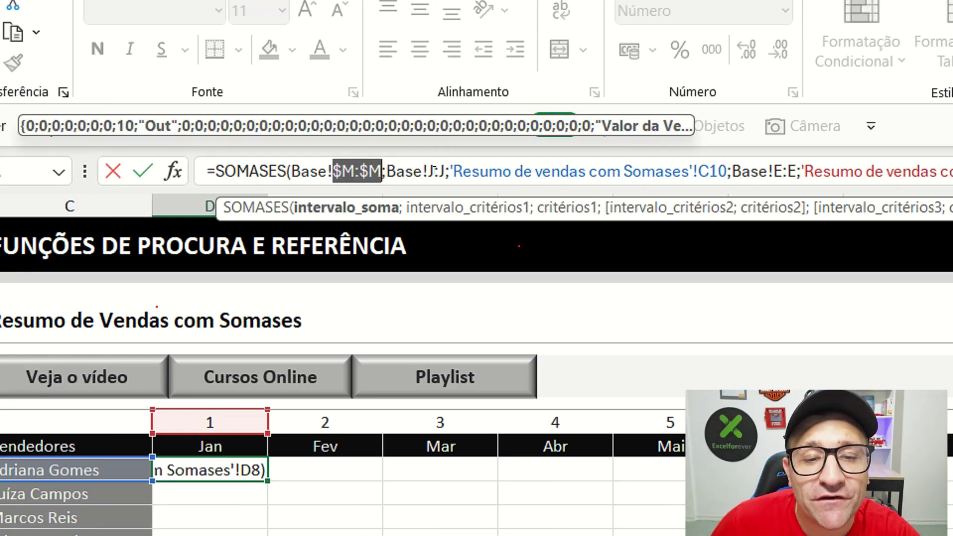
{"action": "left_click", "coordinate": [435, 171]}
{"action": "key", "text": "F4"}
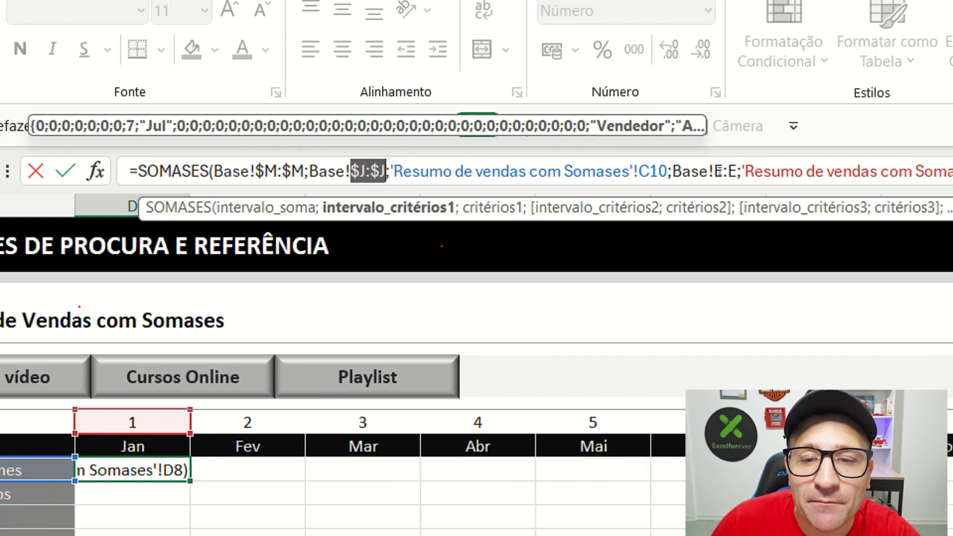
{"action": "left_click", "coordinate": [699, 171]}
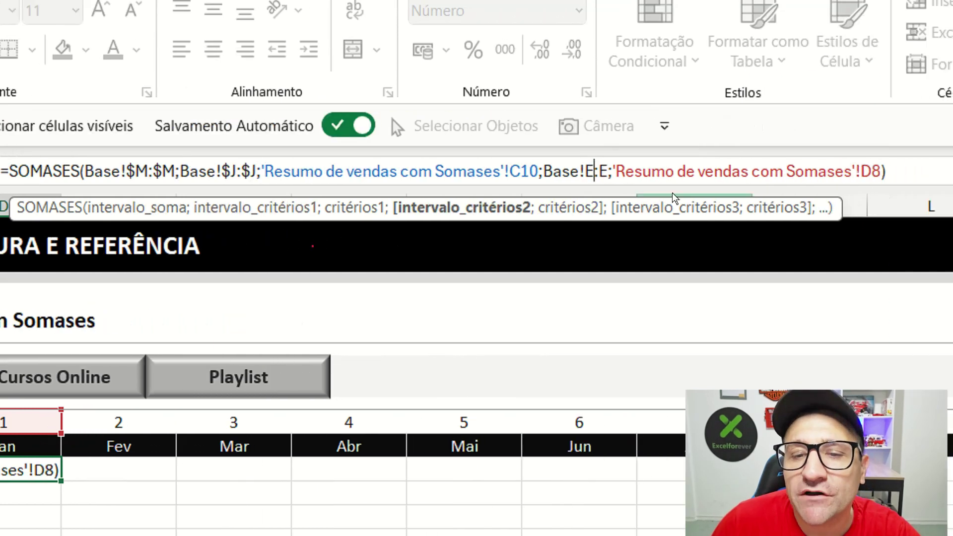
{"action": "key", "text": "F4"}
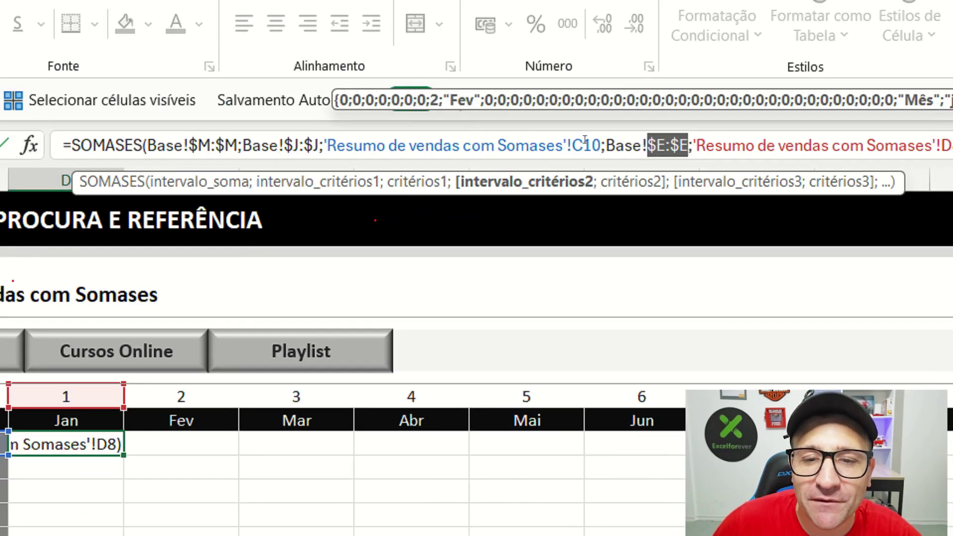
Step: Anchor the vendor reference as $C10 and the month reference as D$8
{"action": "left_click", "coordinate": [585, 145]}
{"action": "key", "text": "F4"}
{"action": "key", "text": "F4"}
{"action": "key", "text": "F4"}
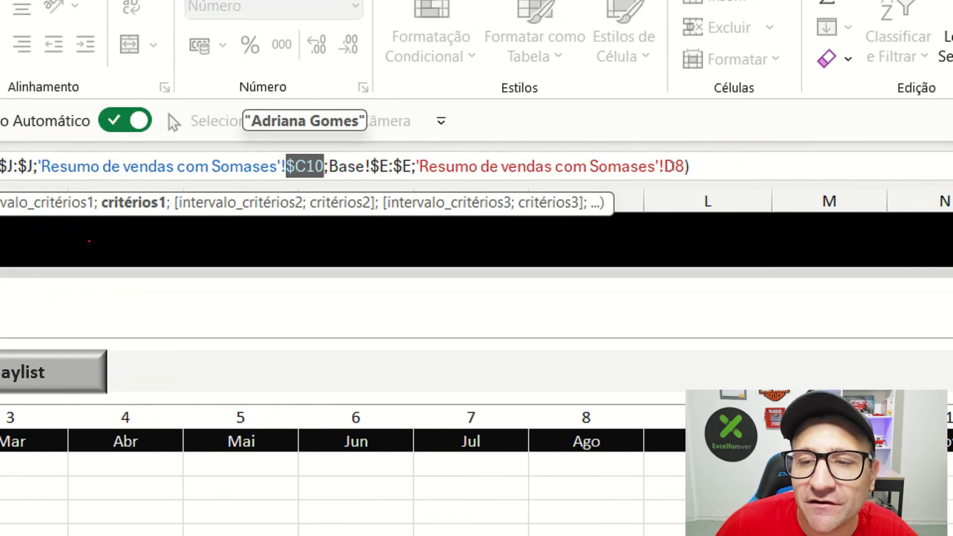
{"action": "left_click", "coordinate": [673, 165]}
{"action": "key", "text": "F4"}
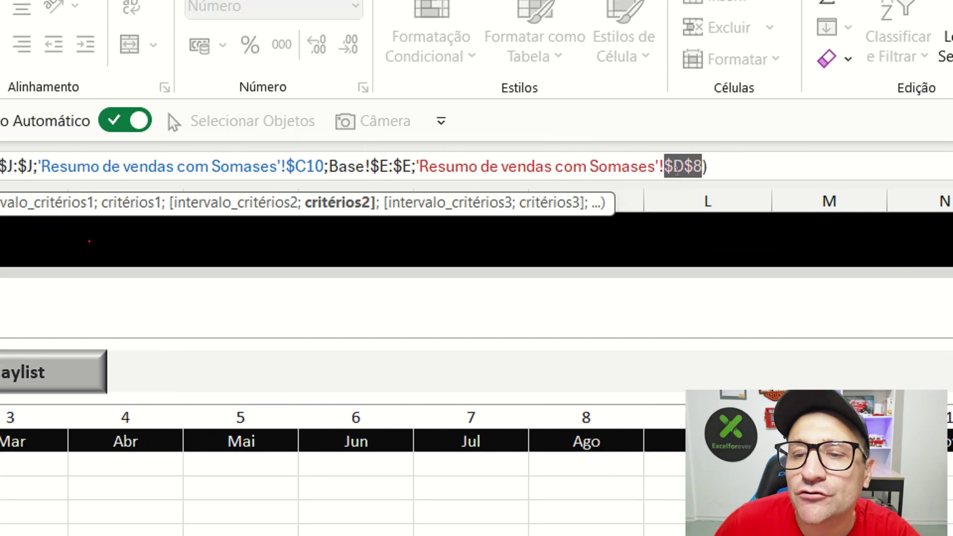
{"action": "key", "text": "F4"}
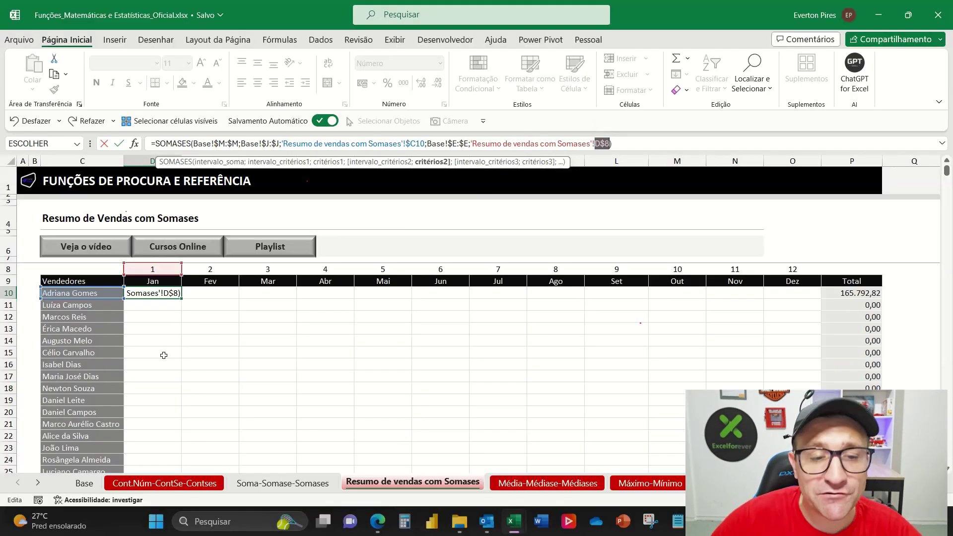
Step: Confirm the formula, copy D10, and select E10:O10 plus D11:O36 as paste targets
{"action": "key", "text": "Return"}
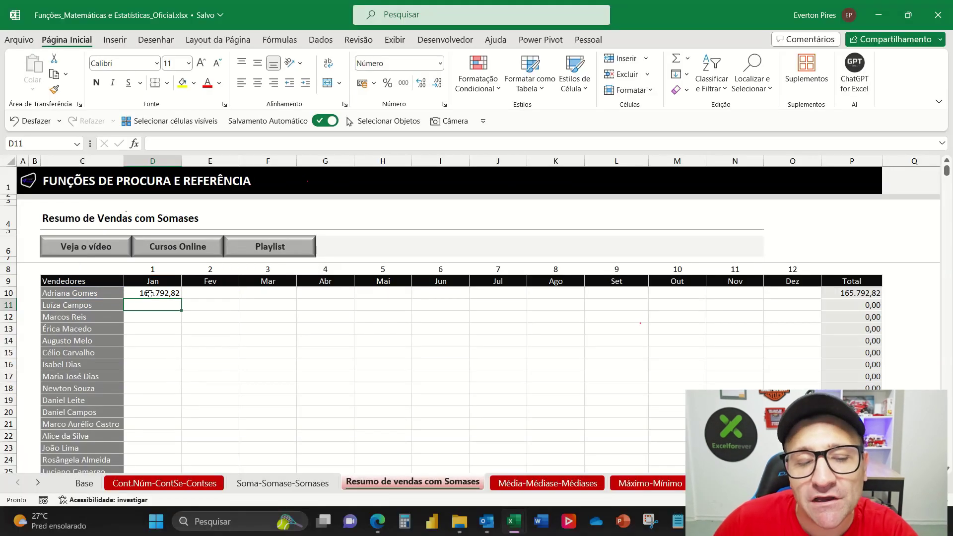
{"action": "left_click", "coordinate": [150, 294]}
{"action": "key", "text": "ctrl+c"}
{"action": "key", "text": "Right"}
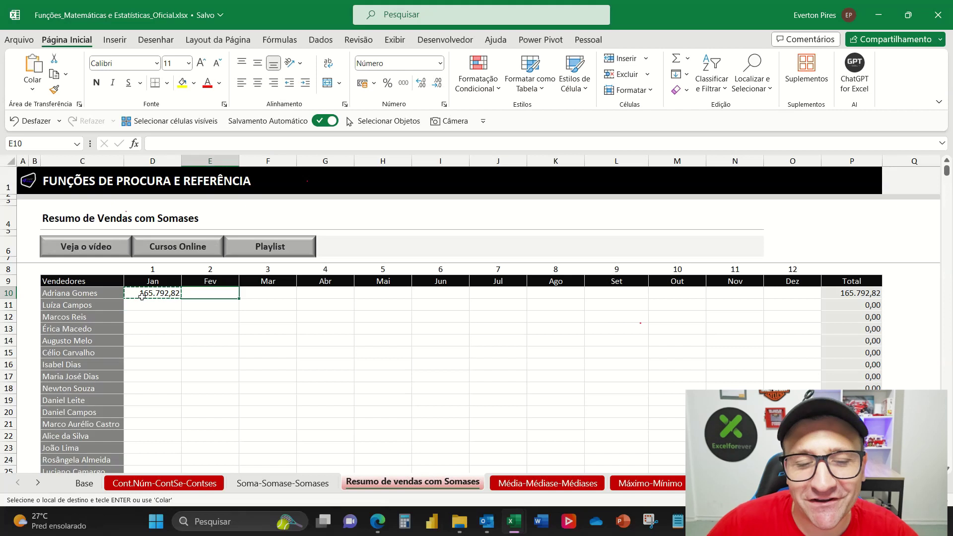
{"action": "key", "text": "shift+Right"}
{"action": "key", "text": "shift+Right"}
{"action": "key", "text": "shift+Right"}
{"action": "key", "text": "shift+Right"}
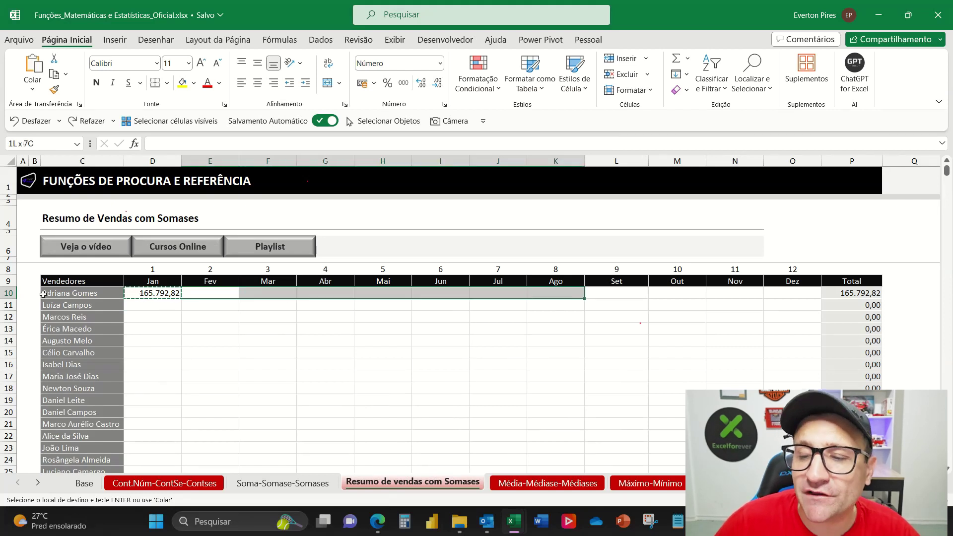
{"action": "key", "text": "shift+Right"}
{"action": "key", "text": "shift+Right"}
{"action": "key", "text": "shift+Right"}
{"action": "mouse_move", "coordinate": [152, 305]}
{"action": "left_mouse_down"}
{"action": "mouse_move", "coordinate": [677, 436]}
{"action": "mouse_move", "coordinate": [792, 447]}
{"action": "left_mouse_up"}
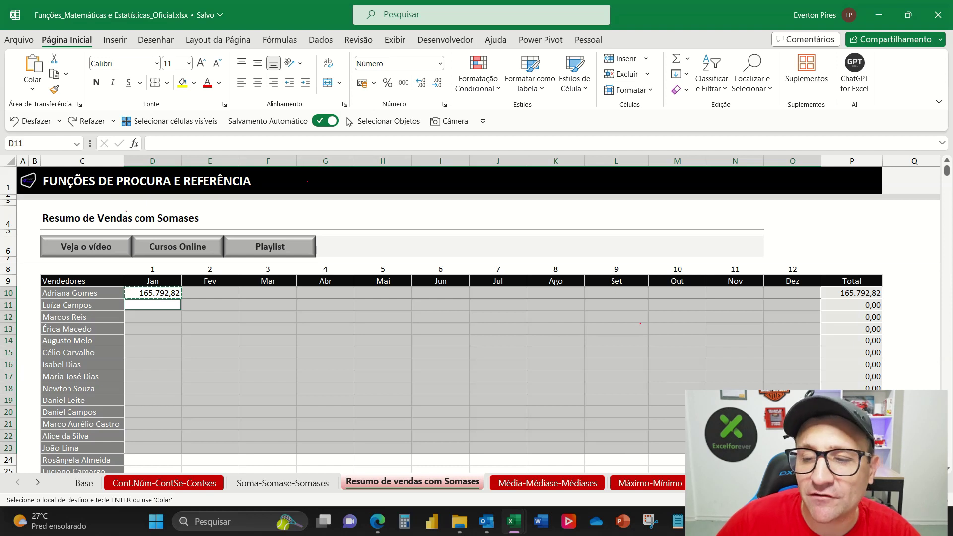
{"action": "mouse_move", "coordinate": [82, 460]}
{"action": "left_mouse_down"}
{"action": "mouse_move", "coordinate": [734, 435]}
{"action": "mouse_move", "coordinate": [793, 448]}
{"action": "left_mouse_up"}
Step: Paste Special formulas only into all vendor month cells, e.g. 132.334,77 for the first vendor's Fev
{"action": "key", "text": "ctrl+alt+v"}
{"action": "key", "text": "f"}
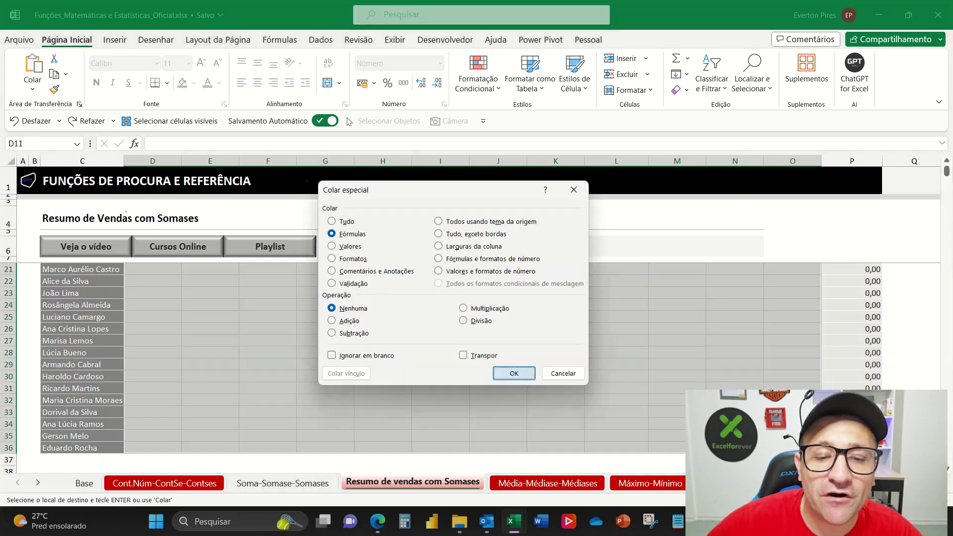
{"action": "key", "text": "Return"}
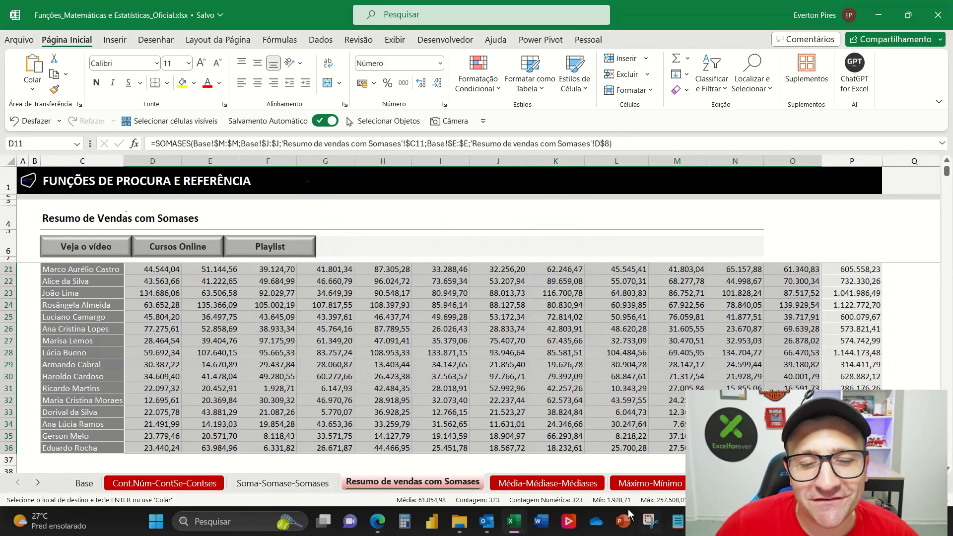
{"action": "scroll", "coordinate": [348, 347], "scroll_direction": "up", "scroll_amount": 5}
{"action": "left_click", "coordinate": [210, 328]}
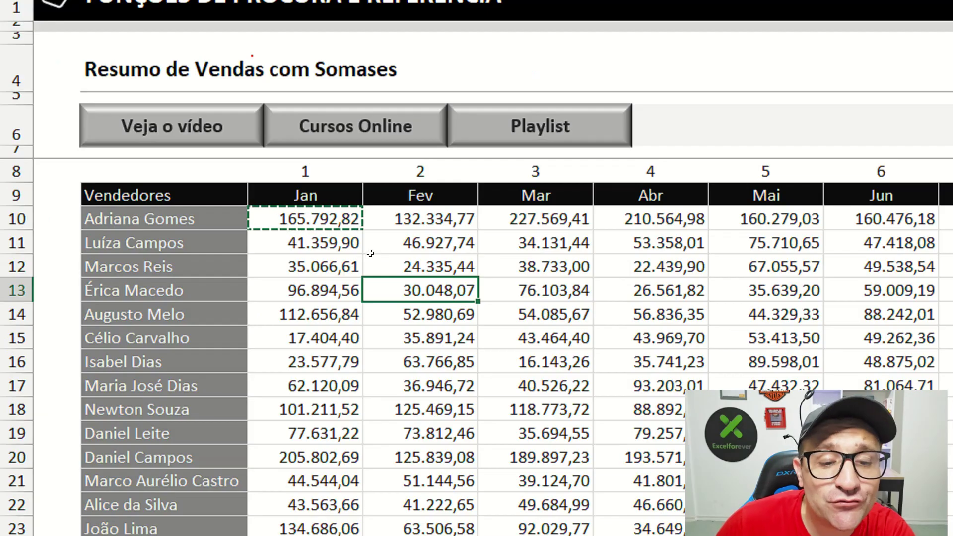